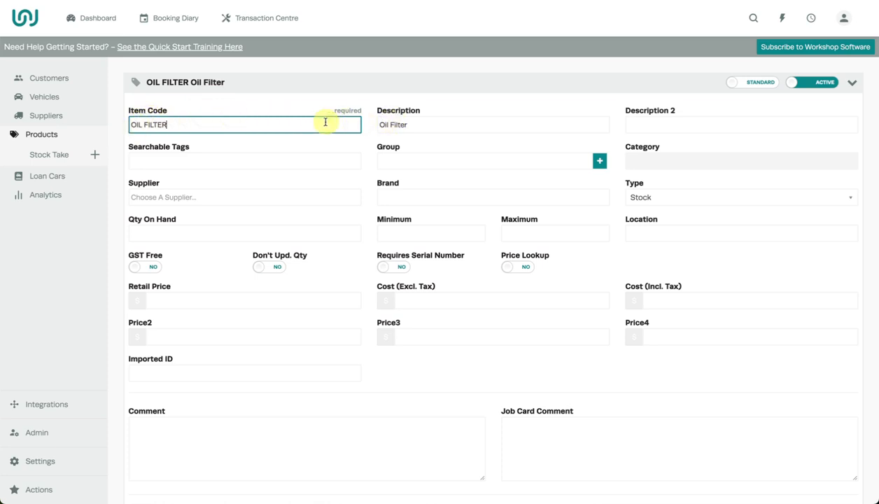
# Step: Examine the product form's Searchable Tags and Qty On Hand fields and the choices offered for Group and Type
pyautogui.click(286, 164)
pyautogui.click(306, 148)
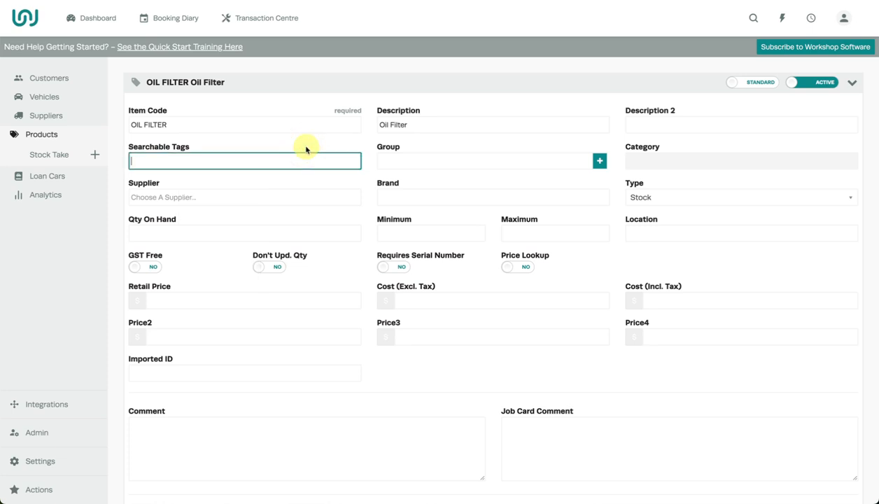
pyautogui.scroll(-1, 306, 149)
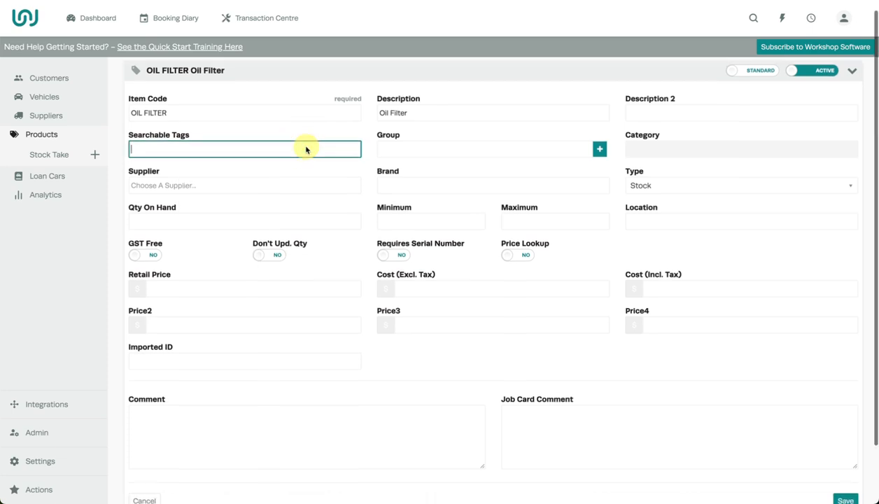
pyautogui.click(389, 141)
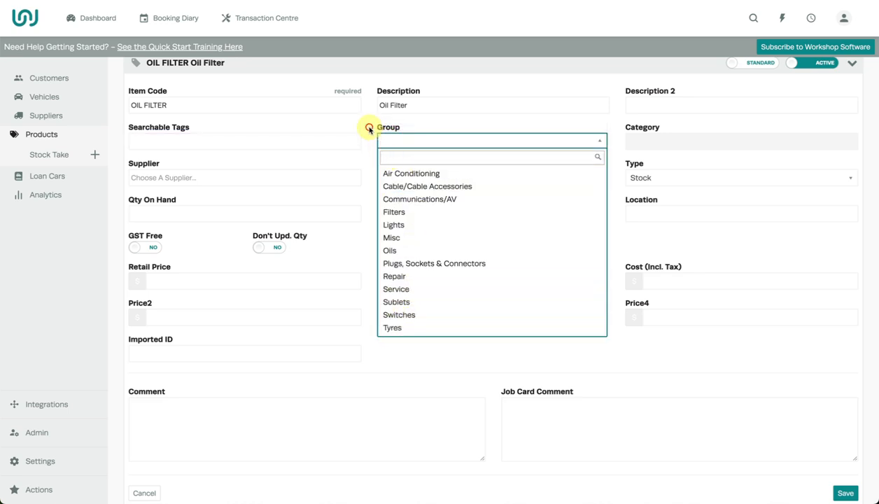
pyautogui.click(370, 129)
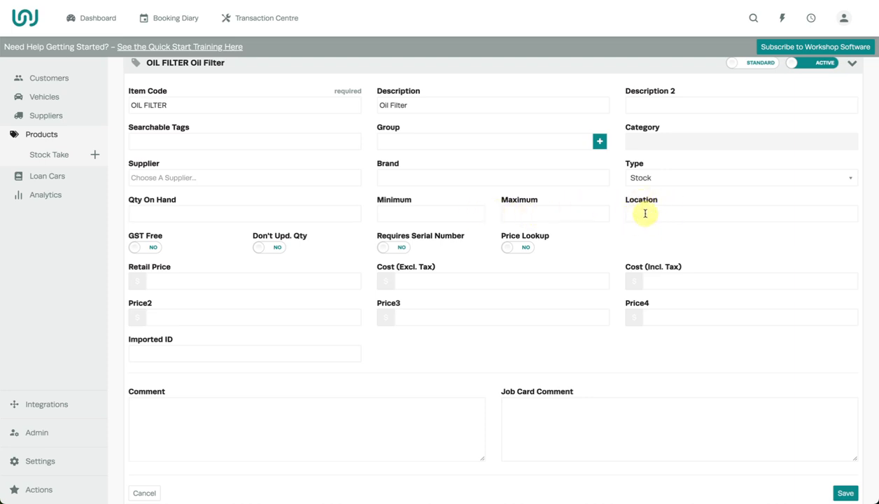
pyautogui.click(667, 179)
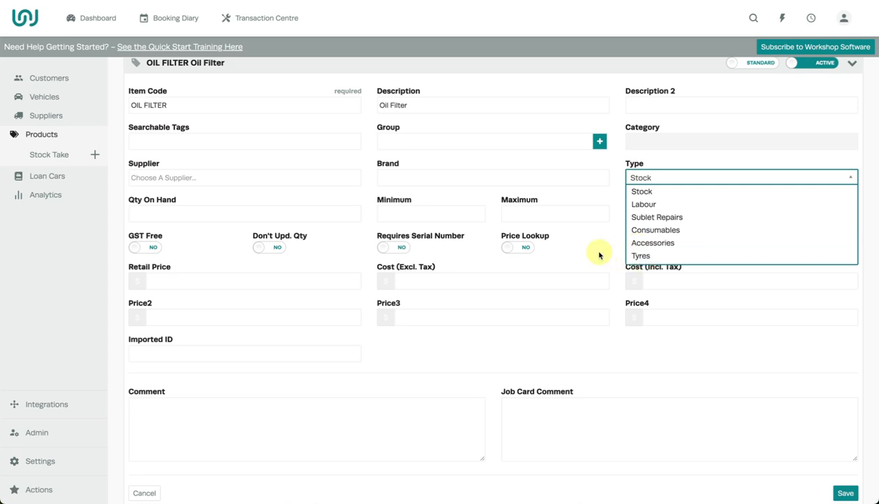
pyautogui.click(223, 214)
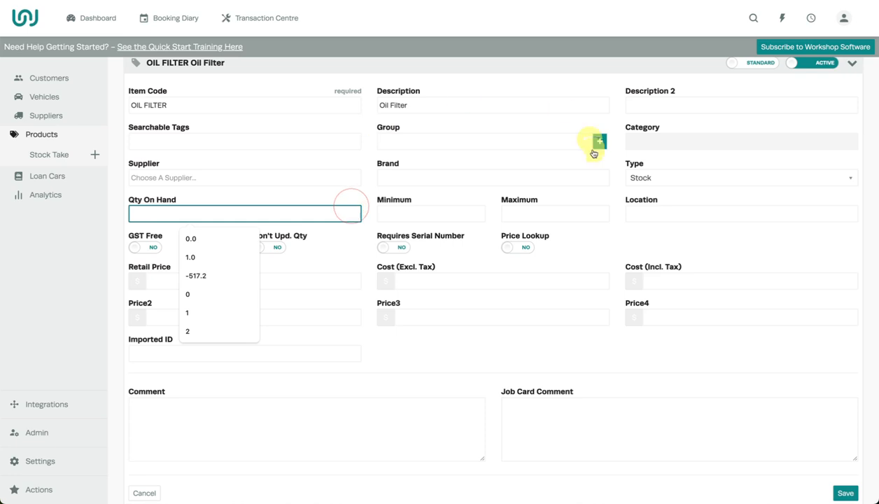
# Step: Switch the product type to Tyres to view its extra tyre fields, and set it back to Stock
pyautogui.click(665, 177)
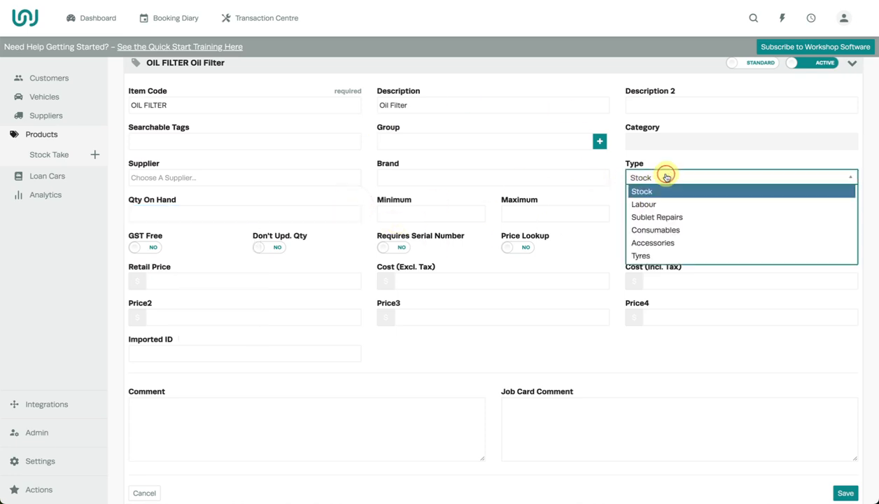
pyautogui.click(651, 255)
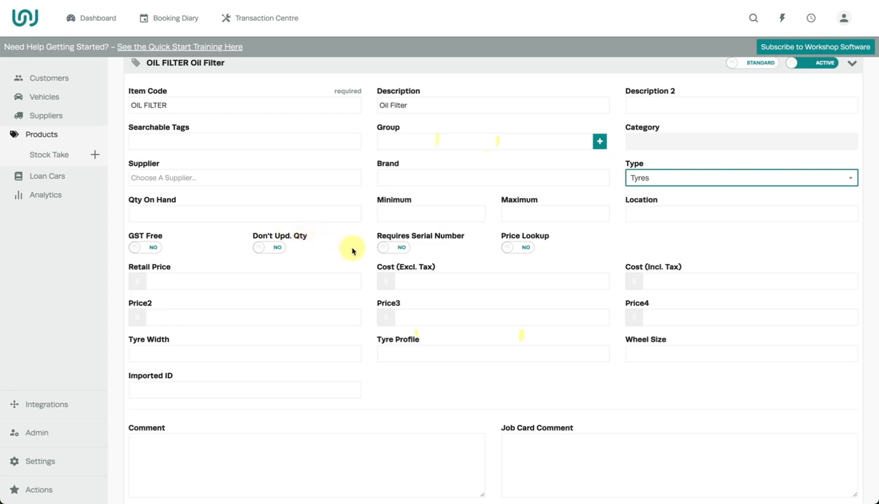
pyautogui.click(642, 181)
pyautogui.click(647, 223)
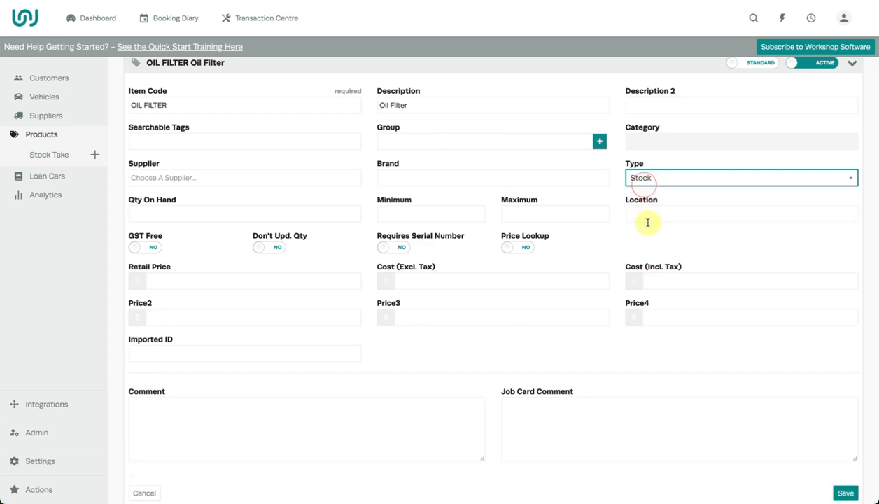
# Step: Set the product type to Consumables, the item code to CONSU and the description to Consumables
pyautogui.click(651, 178)
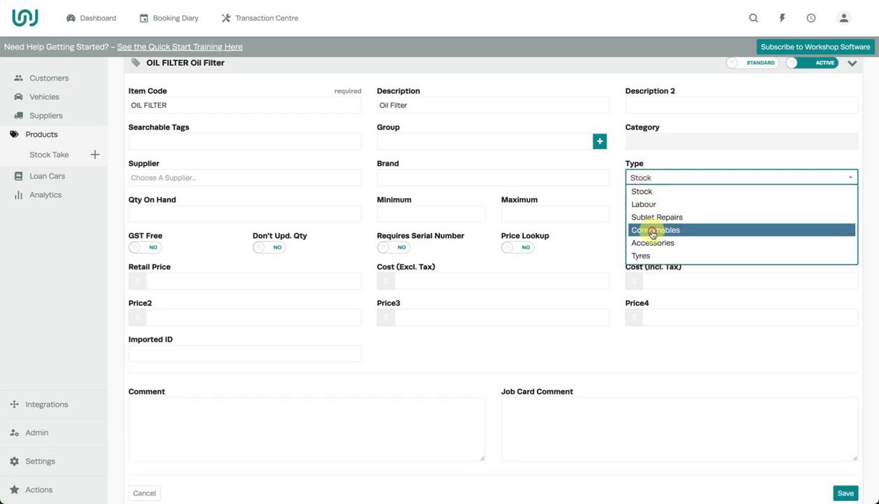
pyautogui.click(652, 232)
pyautogui.click(259, 107)
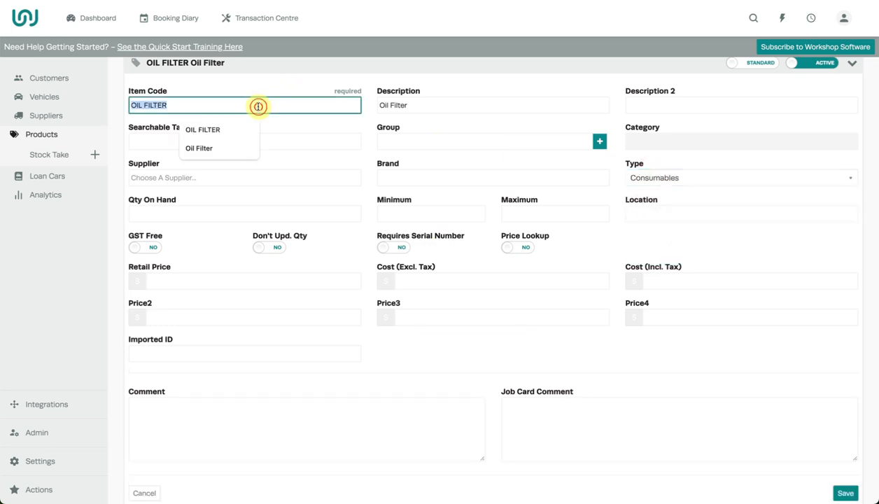
pyautogui.write('CONS')
pyautogui.press('Tab')
pyautogui.write('C')
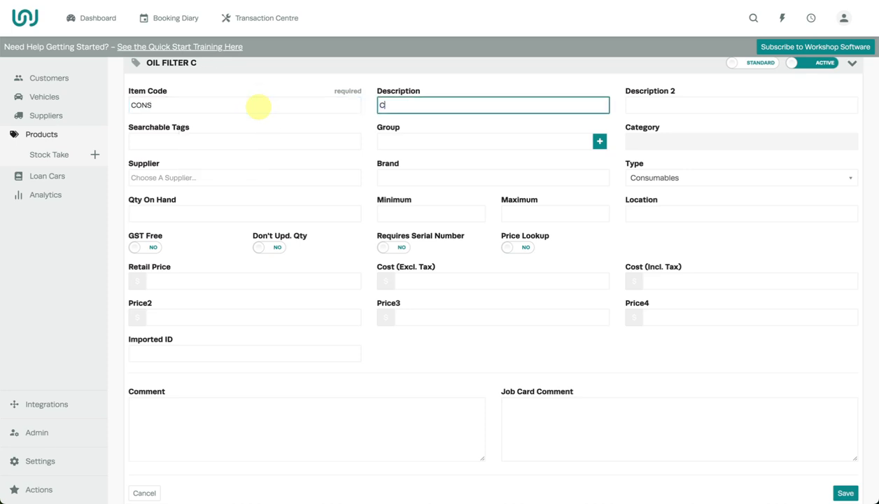
pyautogui.write('onsumables')
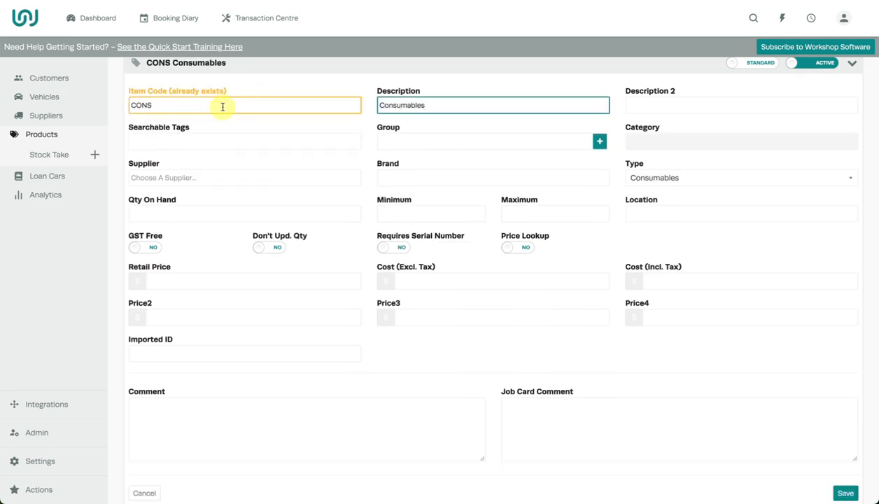
pyautogui.click(218, 105)
pyautogui.write('U')
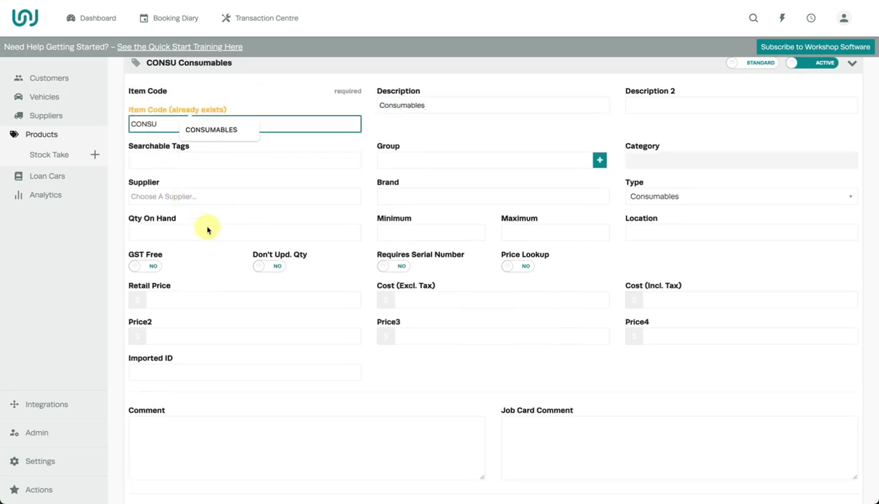
pyautogui.click(210, 242)
# Step: Turn the Don't Upd. Qty option on for the consumables product and back off
pyautogui.click(270, 248)
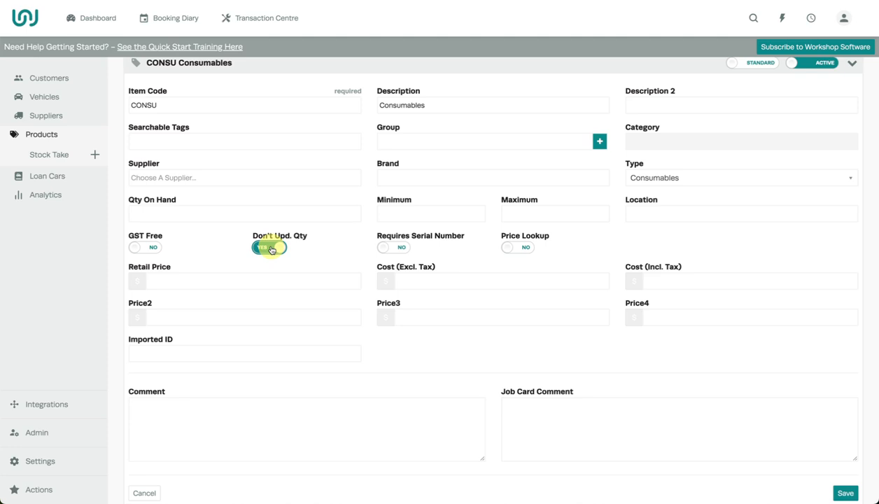
pyautogui.click(271, 248)
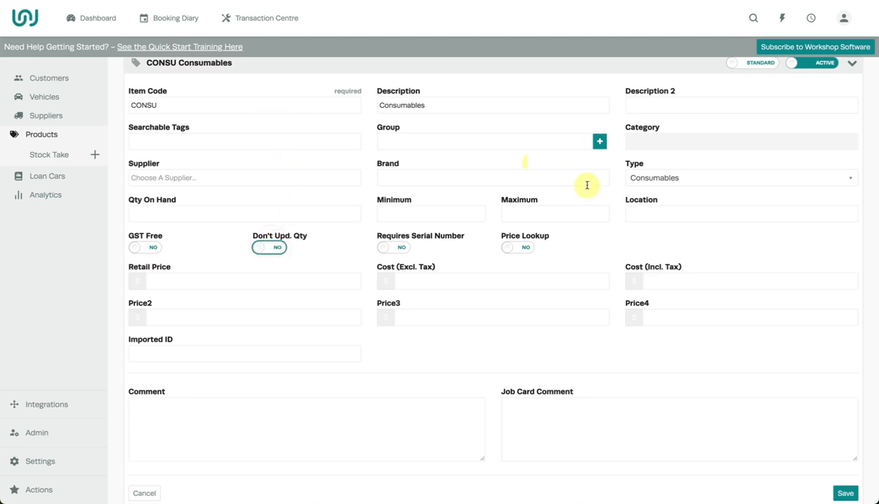
# Step: Set the product type to Stock, the item code to Z456 and the description to Oil Filter
pyautogui.click(648, 179)
pyautogui.click(645, 190)
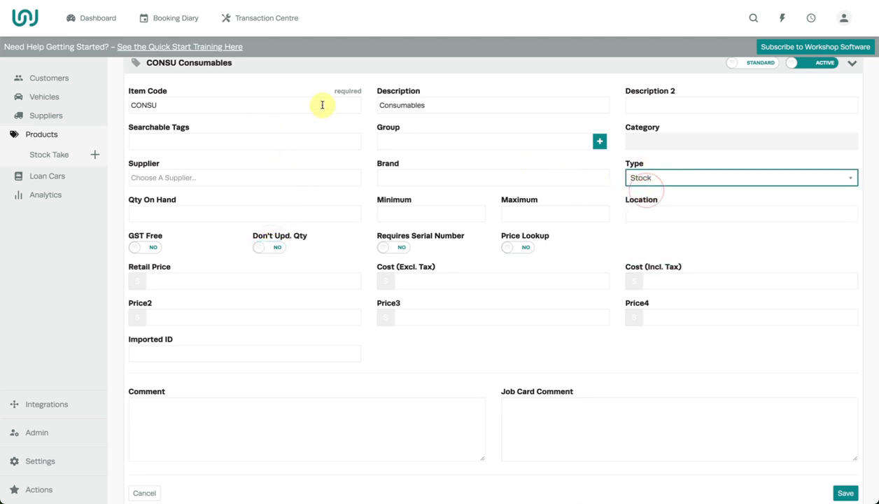
pyautogui.click(322, 105)
pyautogui.write('Z')
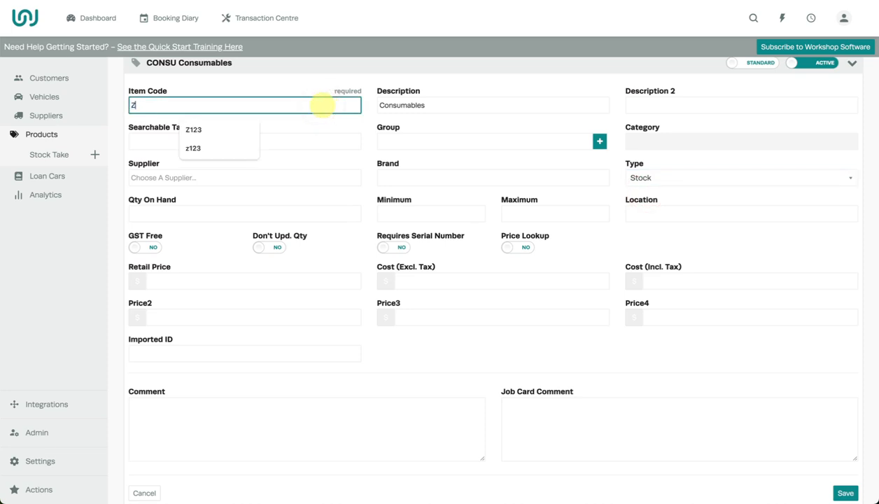
pyautogui.write('456')
pyautogui.click(436, 109)
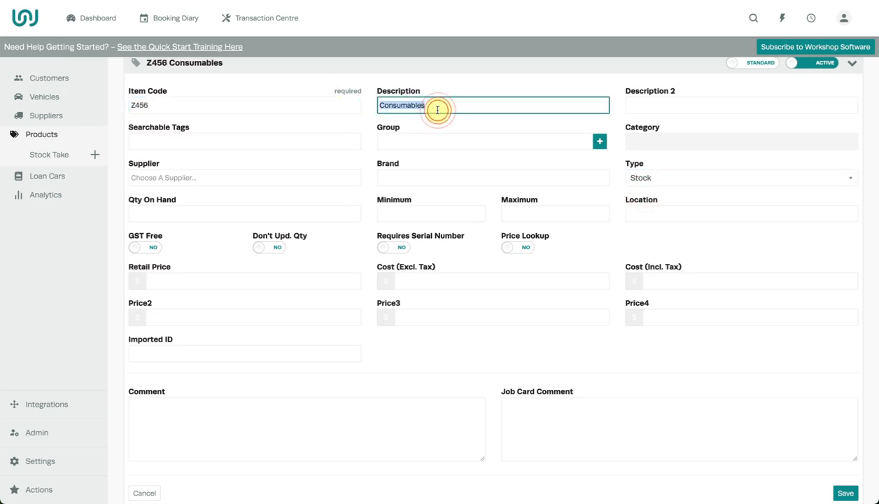
pyautogui.write('Oil Filter')
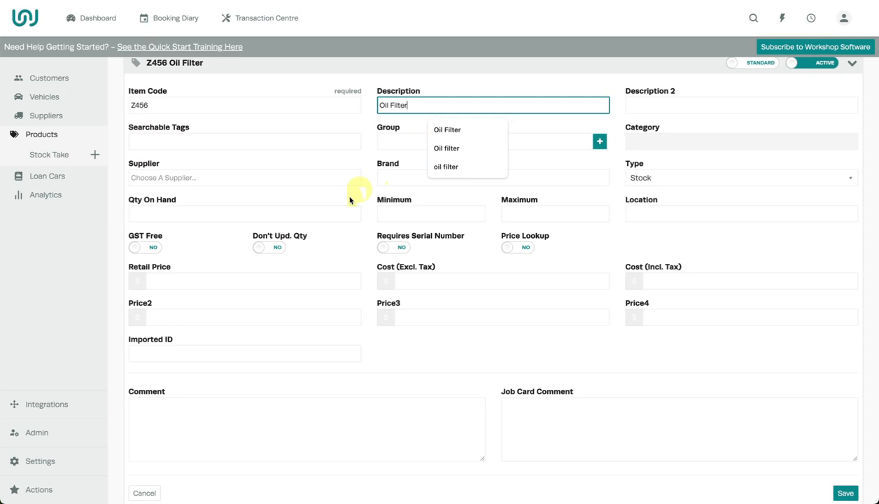
pyautogui.click(323, 239)
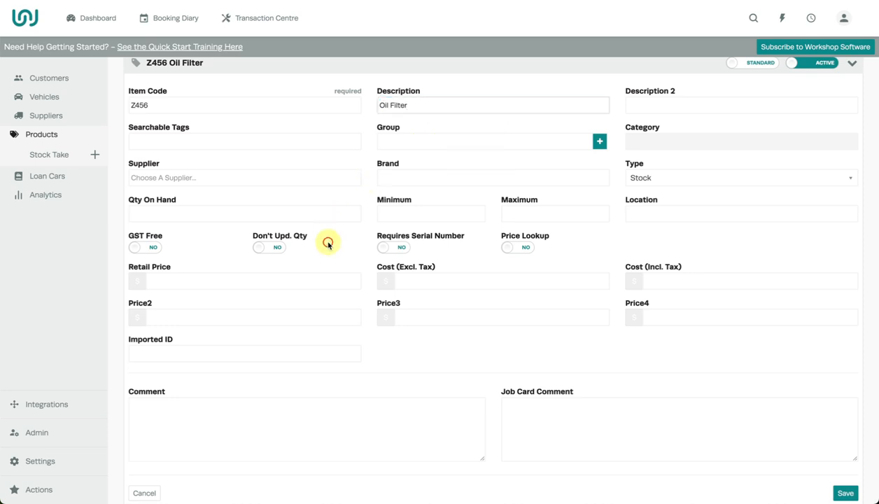
# Step: Check the Qty On Hand field, and turn the GST Free option on and back off
pyautogui.click(244, 207)
pyautogui.click(231, 195)
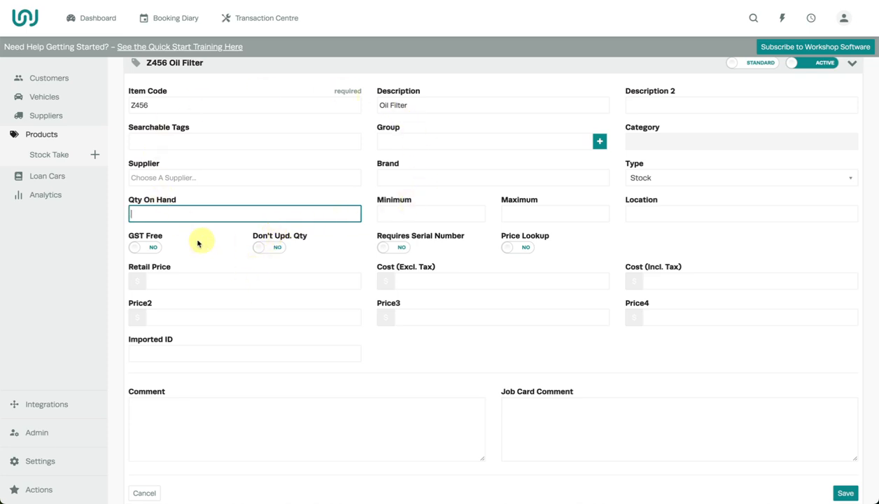
pyautogui.click(148, 250)
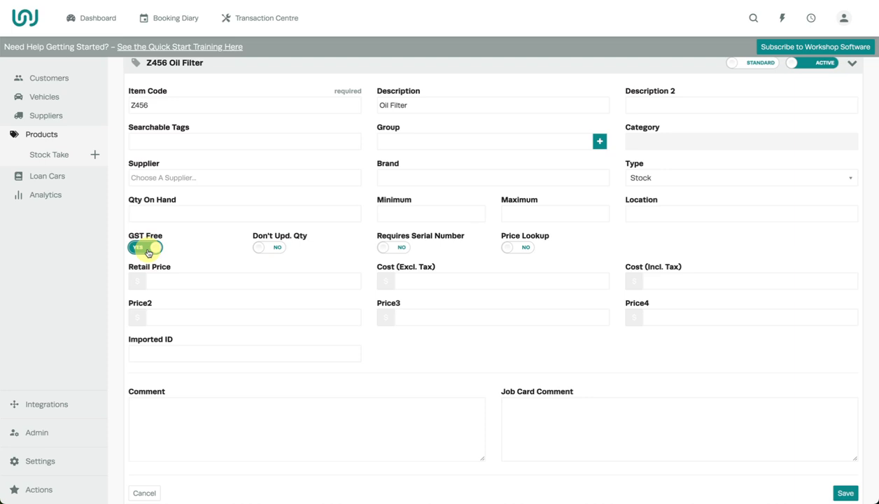
pyautogui.click(148, 250)
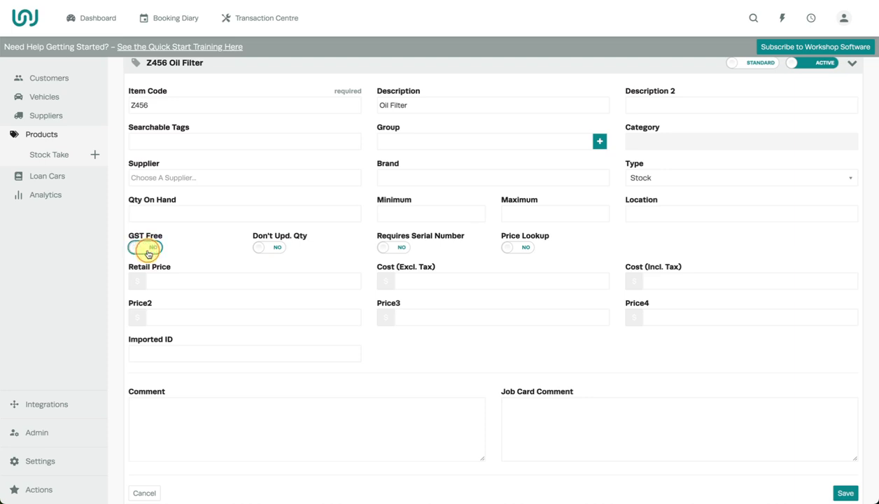
# Step: Review the Retail Price, Cost (Excl. Tax), Cost (Incl. Tax), Comment and Job Card Comment fields of the product
pyautogui.click(172, 283)
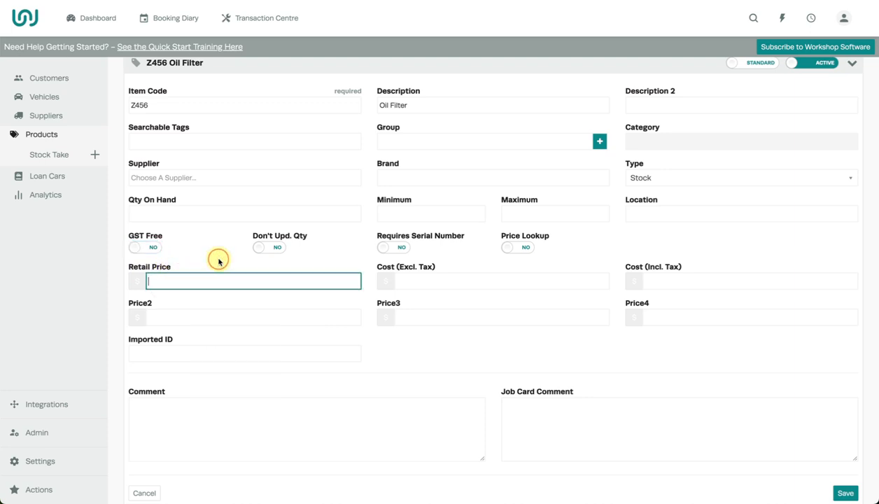
pyautogui.click(459, 278)
pyautogui.click(662, 277)
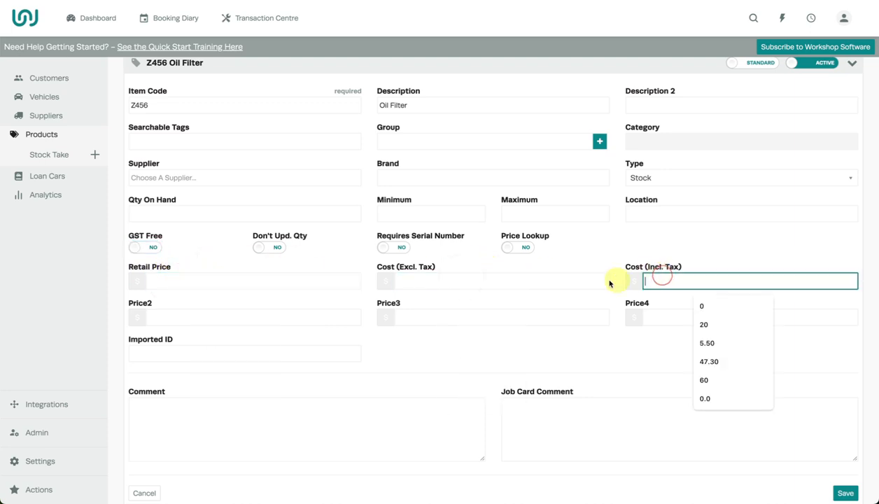
pyautogui.click(594, 280)
pyautogui.click(665, 281)
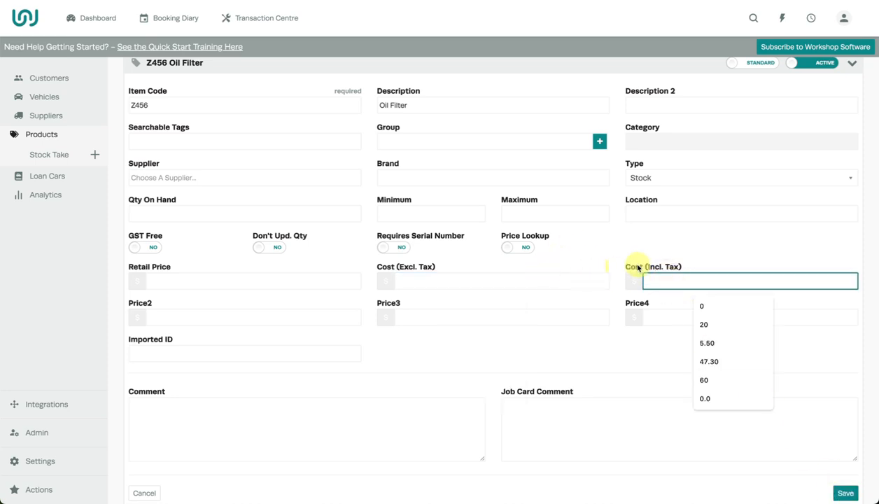
pyautogui.click(617, 249)
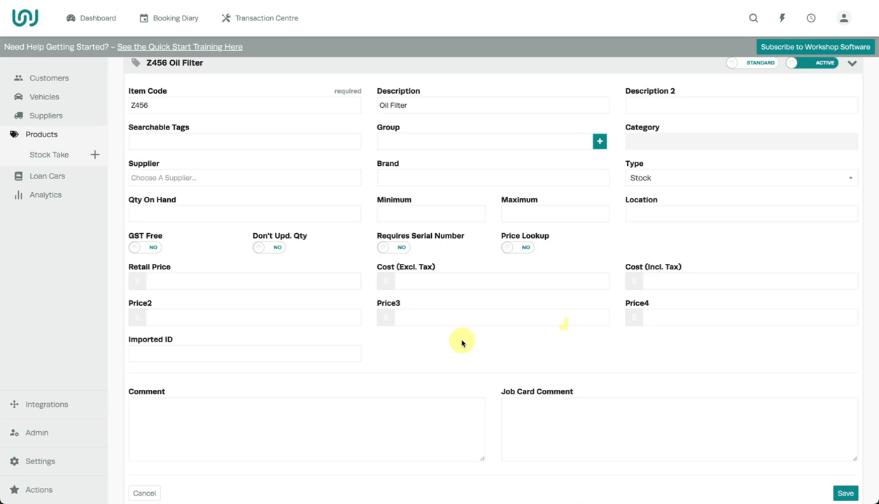
pyautogui.scroll(-1, 462, 343)
pyautogui.click(343, 428)
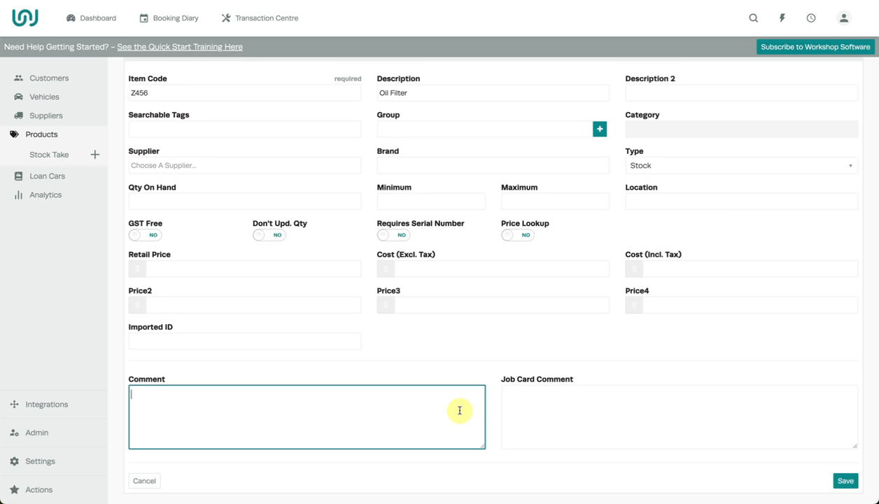
pyautogui.click(540, 408)
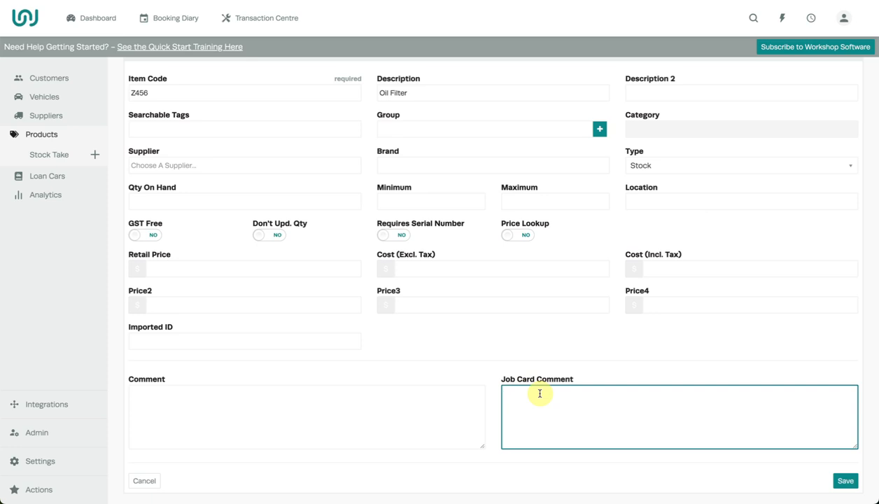
pyautogui.click(630, 226)
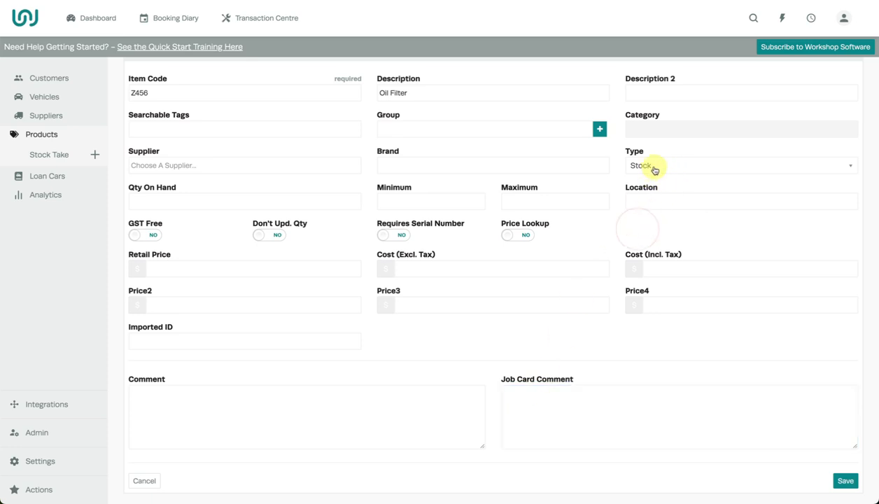
# Step: Set the product type to Labour and check its Default Labour Qty field
pyautogui.click(654, 168)
pyautogui.click(653, 191)
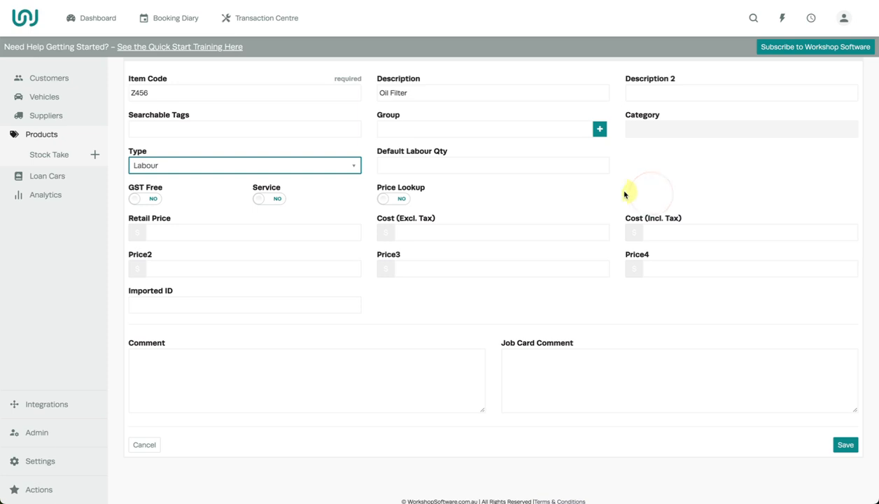
pyautogui.scroll(1, 504, 194)
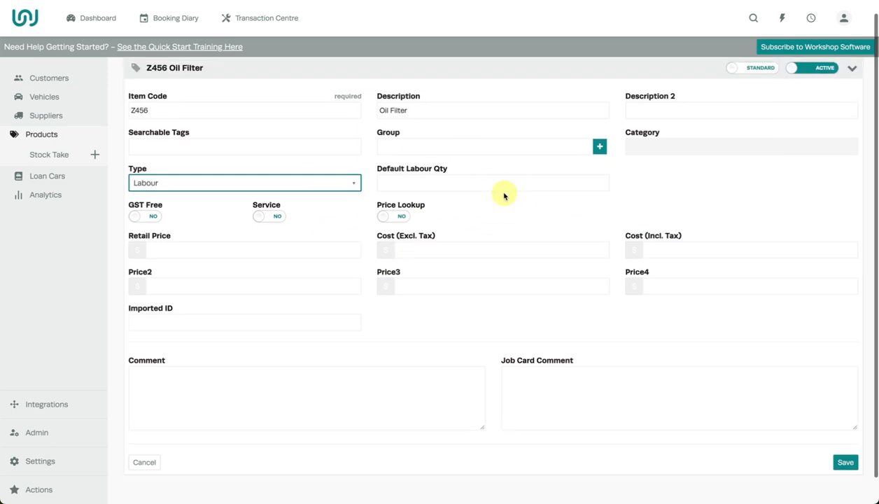
pyautogui.click(399, 186)
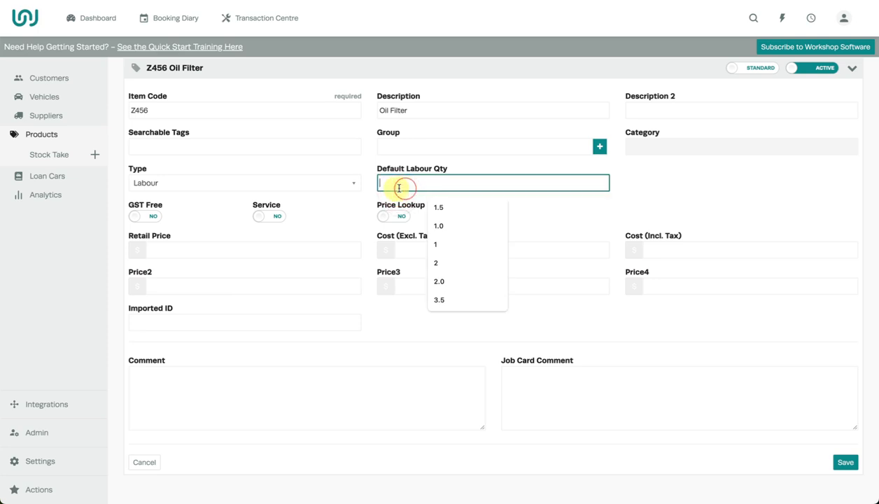
pyautogui.click(693, 181)
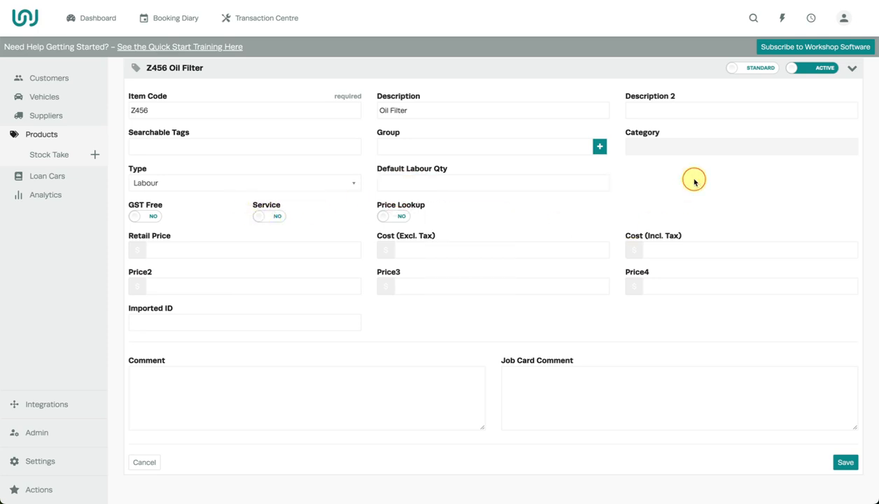
# Step: Replace the product's item code with MINOR SERV and its description with Minor Service
pyautogui.click(452, 177)
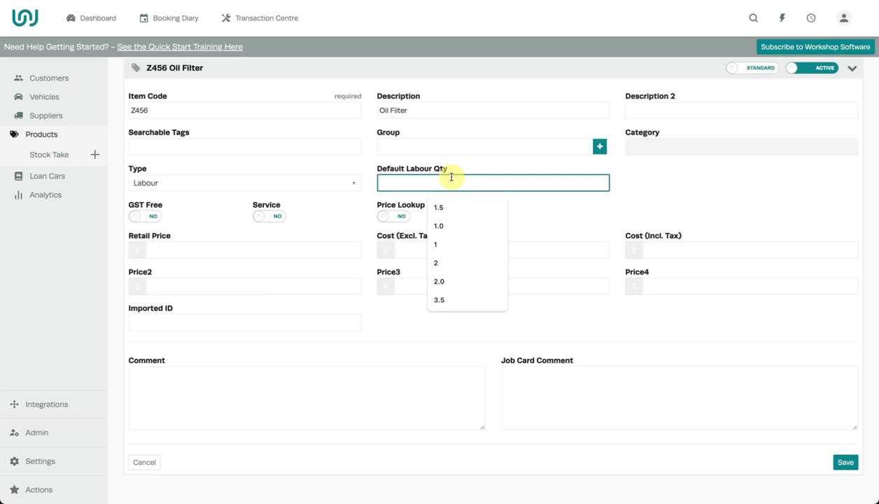
pyautogui.click(344, 107)
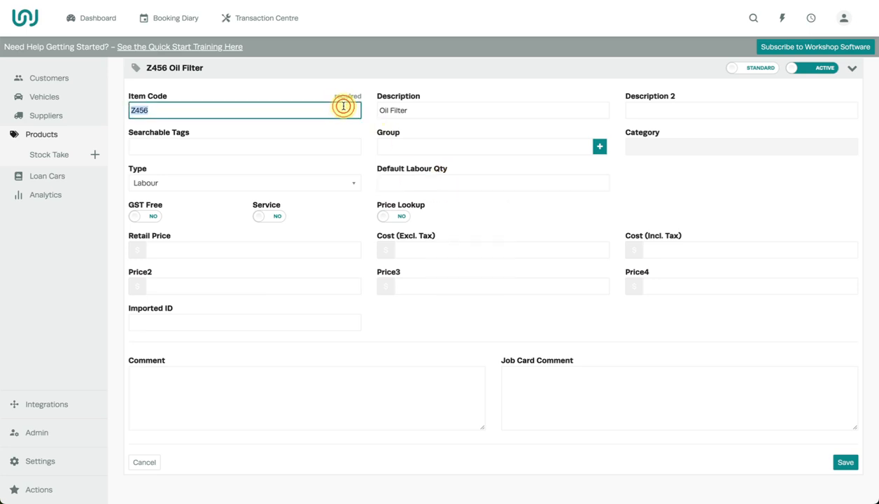
pyautogui.write('S')
pyautogui.press('BackSpace')
pyautogui.write('M')
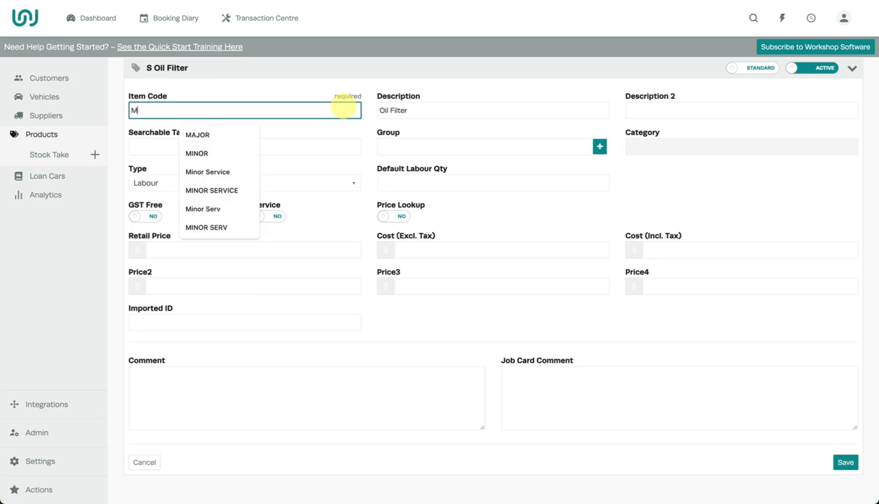
pyautogui.write('INOR SERV')
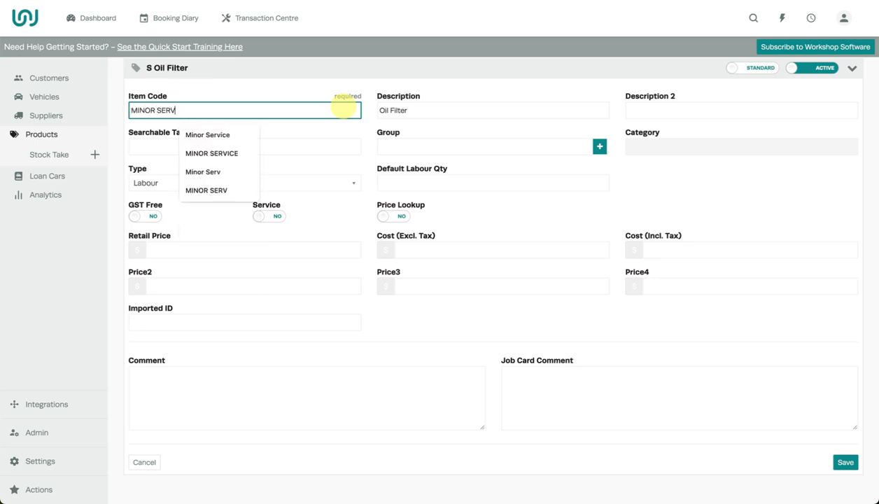
pyautogui.press('Tab')
pyautogui.write('S')
pyautogui.press('BackSpace')
pyautogui.write('Minor')
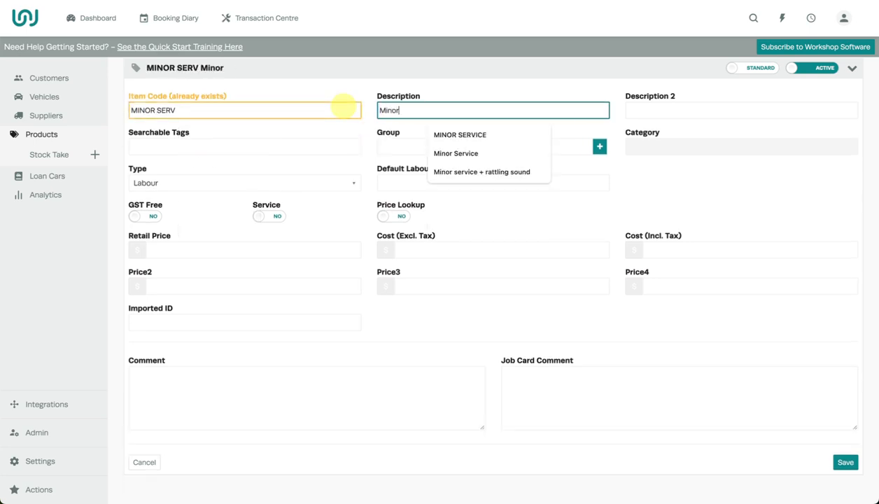
pyautogui.write(' Service')
# Step: Change the Minor Service product's item code to MINOR SERVI
pyautogui.click(261, 110)
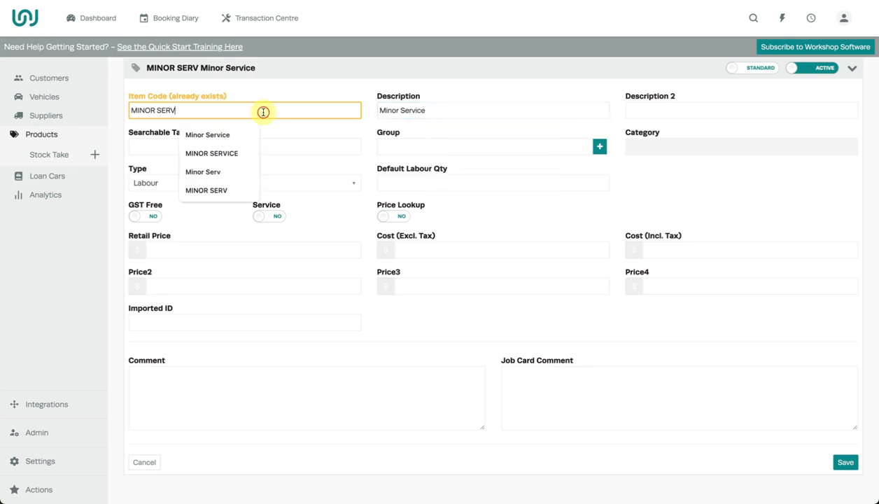
pyautogui.write('I')
pyautogui.click(420, 110)
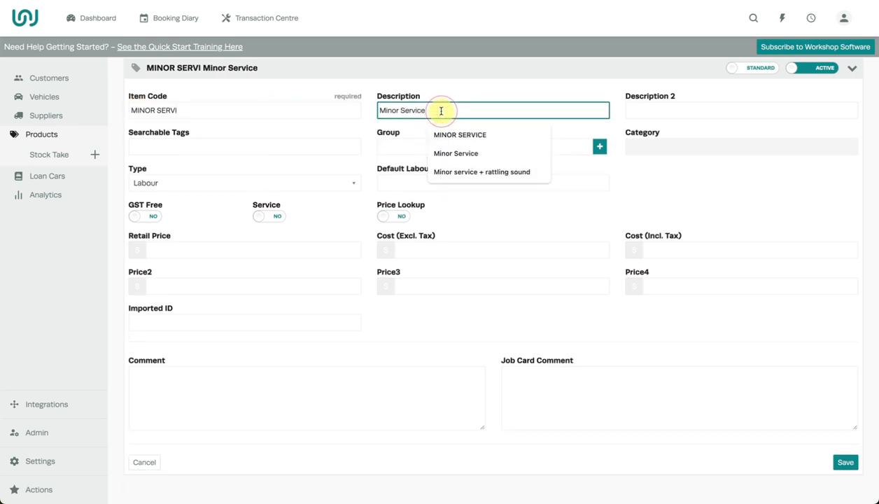
pyautogui.click(368, 124)
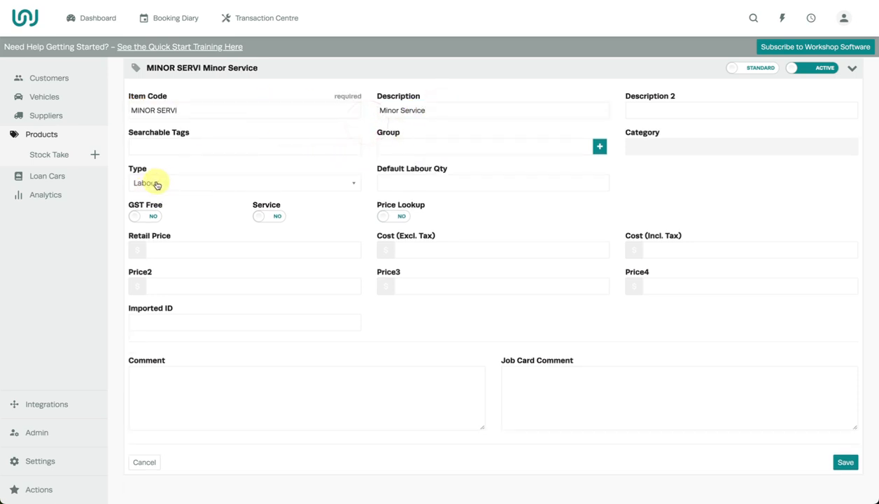
# Step: Set the Default Labour Qty to 1.5 and turn on the Service option for the product
pyautogui.click(396, 184)
pyautogui.click(439, 208)
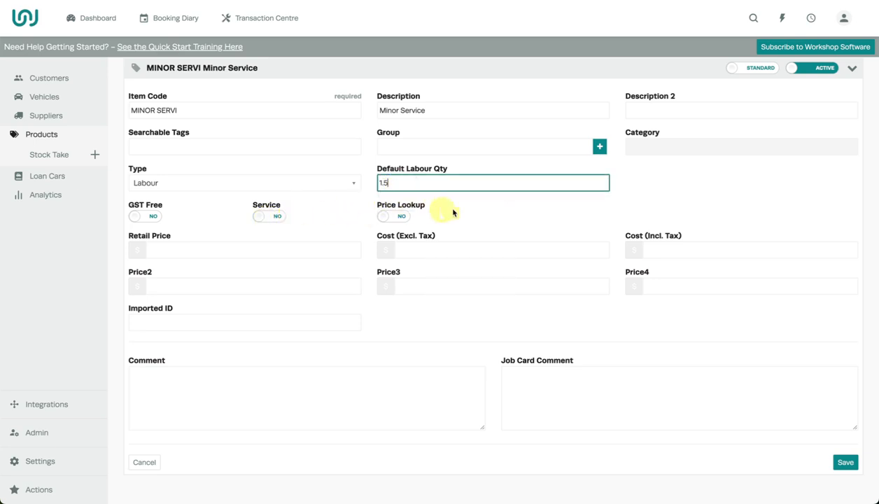
pyautogui.click(666, 191)
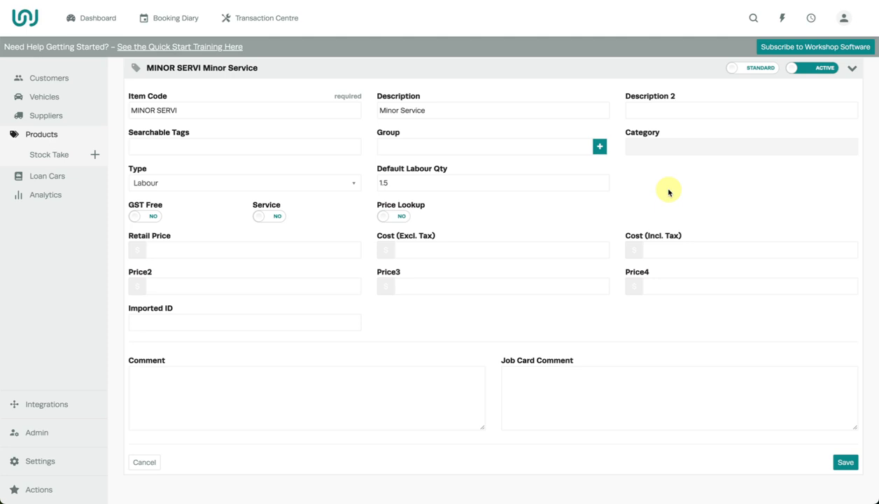
pyautogui.click(271, 219)
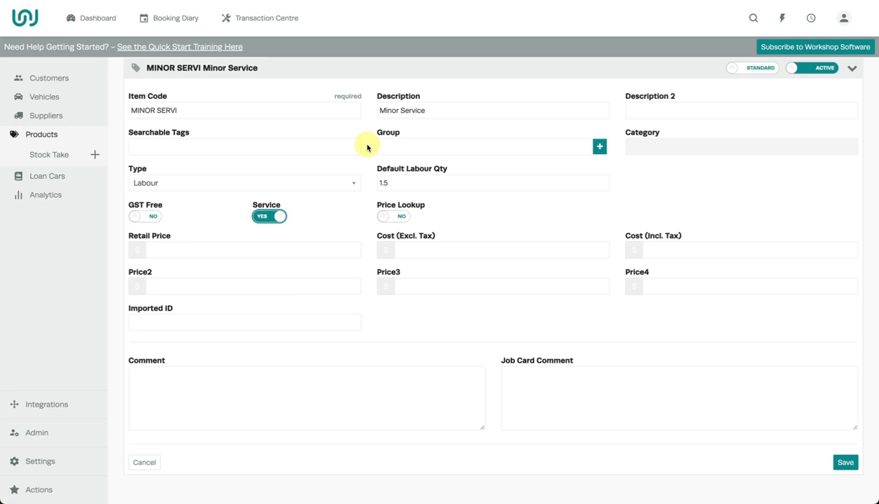
# Step: Discard the unsaved new product, and view the existing LAB Labour product before returning to the product list
pyautogui.click(144, 462)
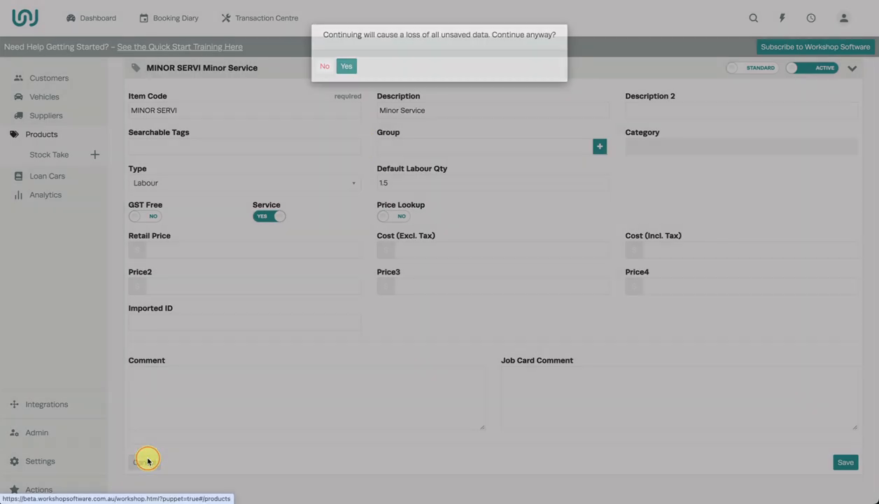
pyautogui.click(345, 67)
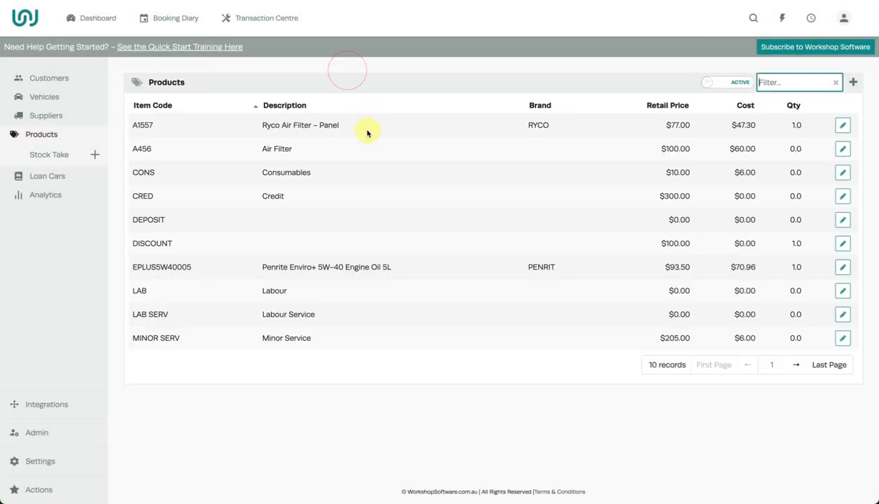
pyautogui.click(299, 293)
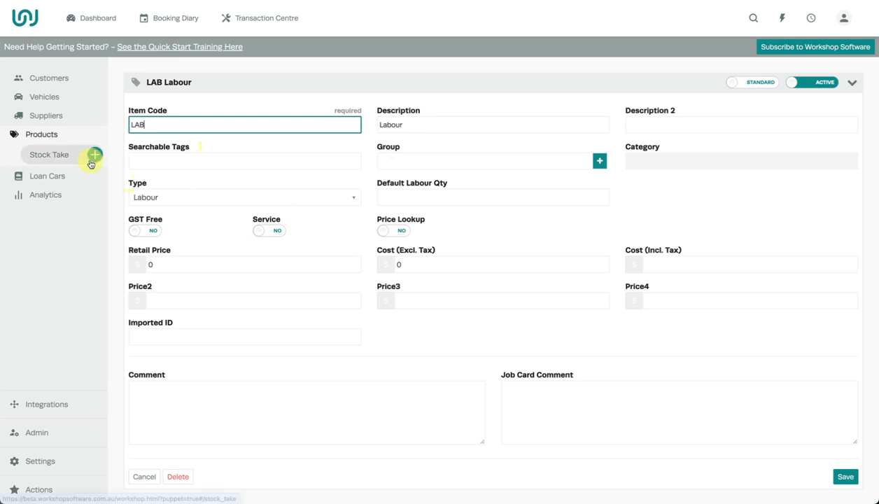
pyautogui.click(63, 137)
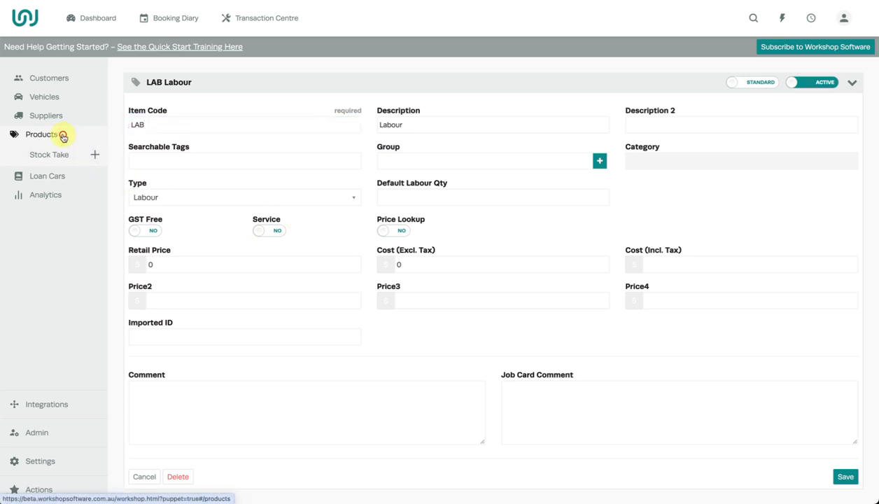